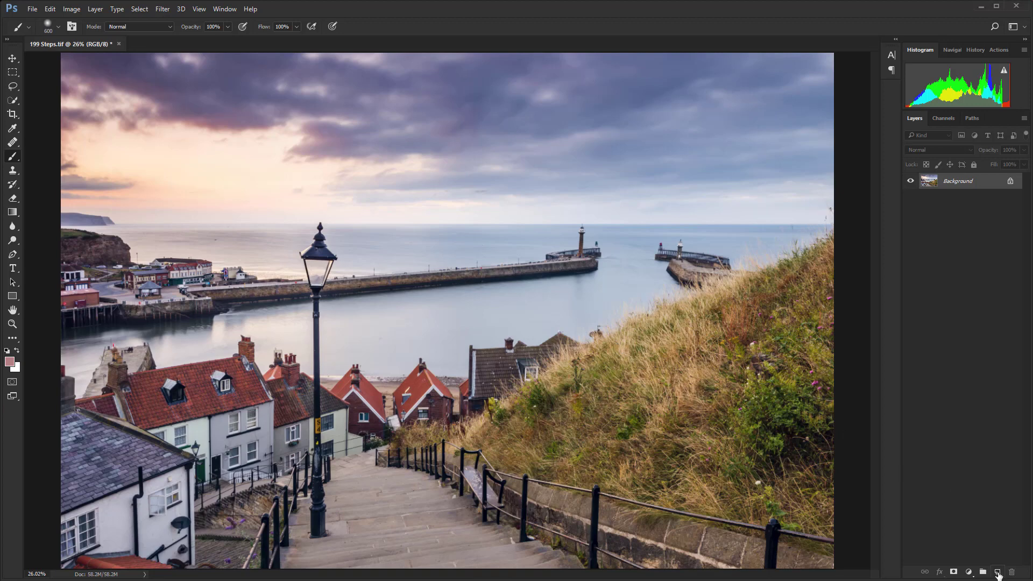
# Add a new layer and ready a soft 700 px brush with a dusky pink sampled from the sky
pyautogui.click(999, 573)
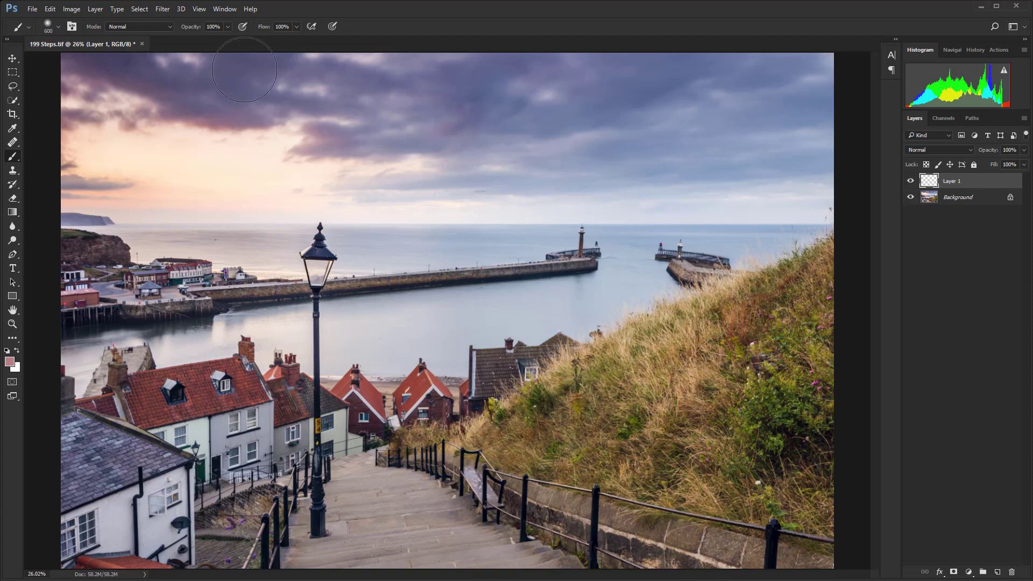
pyautogui.click(59, 27)
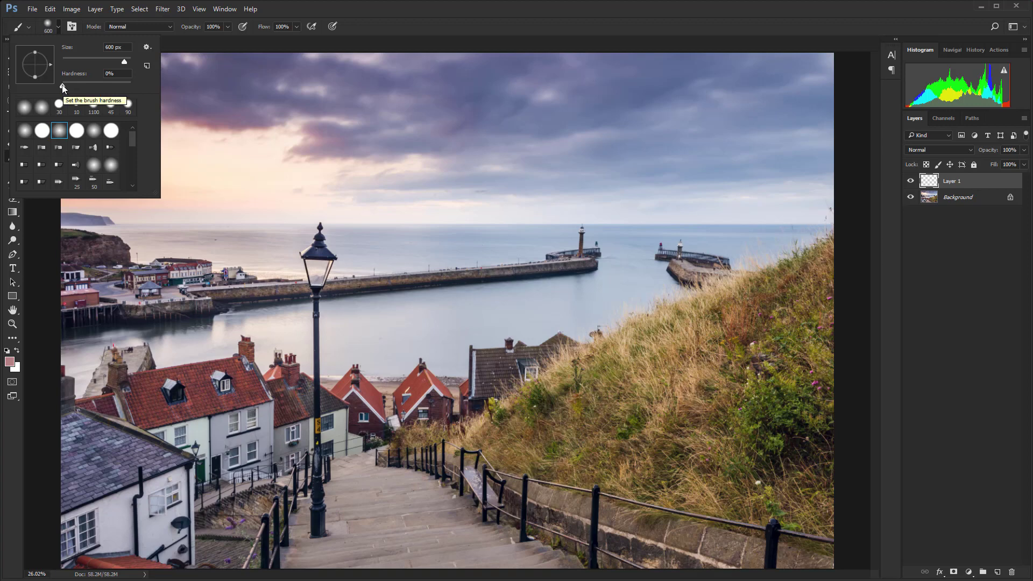
pyautogui.click(211, 41)
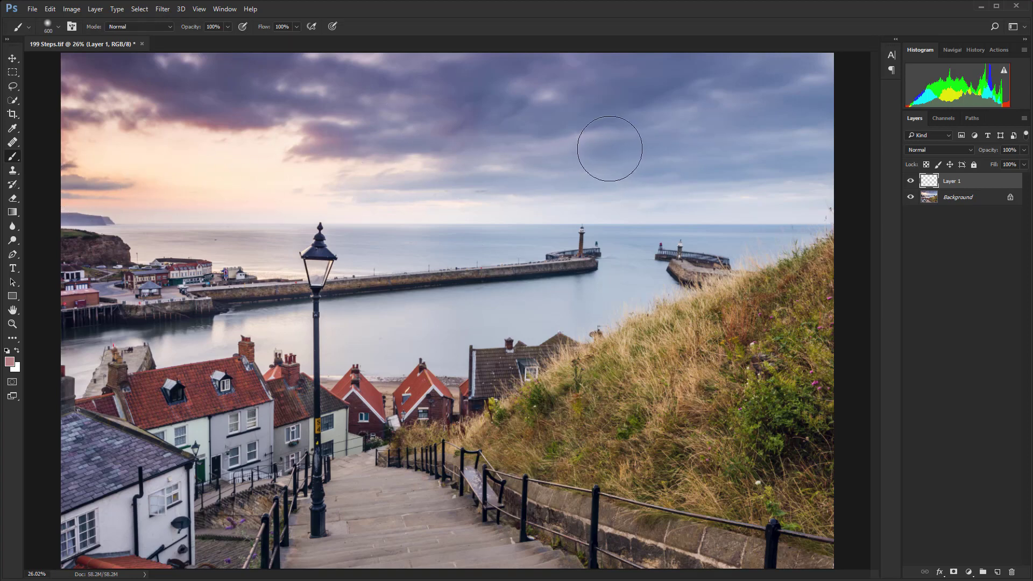
pyautogui.press(']')
pyautogui.press(']')
pyautogui.press('[')
pyautogui.keyDown('alt'); pyautogui.click(199, 120); pyautogui.keyUp('alt')
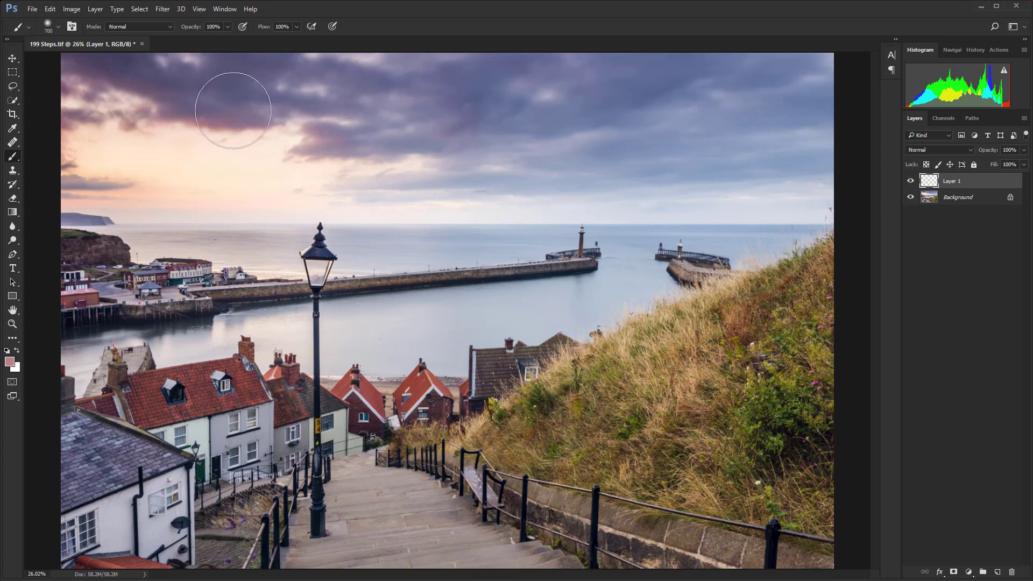
# Paint the whole sky pink on the new layer, reducing the brush to 250 px along the horizon
pyautogui.moveTo(254, 87)
pyautogui.mouseDown()
pyautogui.moveTo(162, 80)
pyautogui.moveTo(201, 79)
pyautogui.moveTo(203, 92)
pyautogui.moveTo(131, 113)
pyautogui.moveTo(143, 136)
pyautogui.moveTo(64, 152)
pyautogui.moveTo(70, 162)
pyautogui.moveTo(659, 111)
pyautogui.moveTo(208, 127)
pyautogui.moveTo(302, 81)
pyautogui.moveTo(823, 42)
pyautogui.moveTo(650, 115)
pyautogui.moveTo(452, 178)
pyautogui.moveTo(145, 171)
pyautogui.moveTo(639, 148)
pyautogui.moveTo(652, 163)
pyautogui.moveTo(763, 153)
pyautogui.moveTo(695, 162)
pyautogui.moveTo(823, 166)
pyautogui.moveTo(448, 177)
pyautogui.moveTo(131, 161)
pyautogui.mouseUp()
pyautogui.press('[')
pyautogui.press('[')
pyautogui.press('[')
pyautogui.press('[')
pyautogui.press('[')
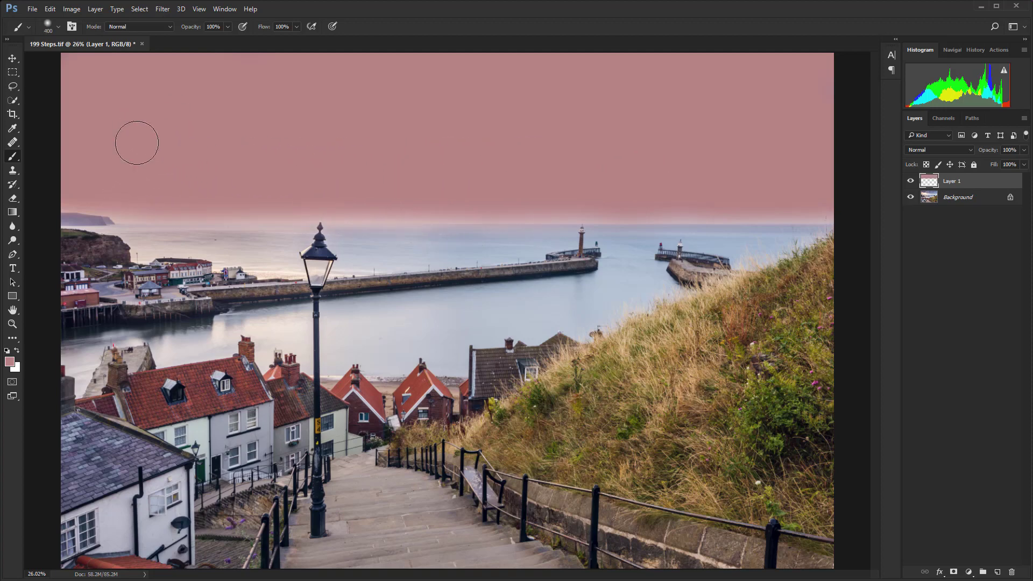
pyautogui.moveTo(101, 196)
pyautogui.mouseDown()
pyautogui.moveTo(122, 210)
pyautogui.moveTo(477, 201)
pyautogui.mouseUp()
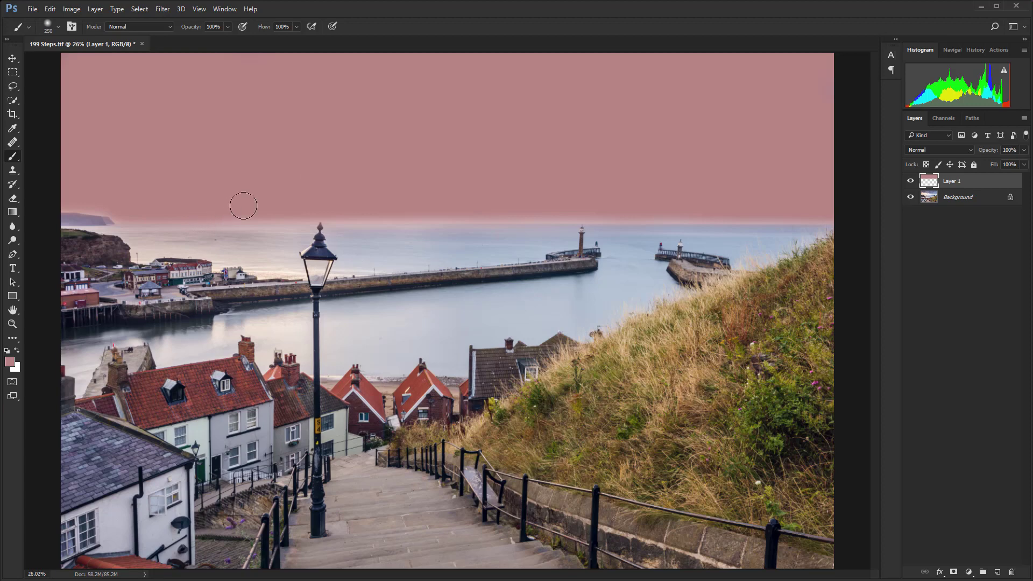
# Erase pink overspill along the headland, sea and hillside below the horizon with a softened 250 px Eraser
pyautogui.press('e')
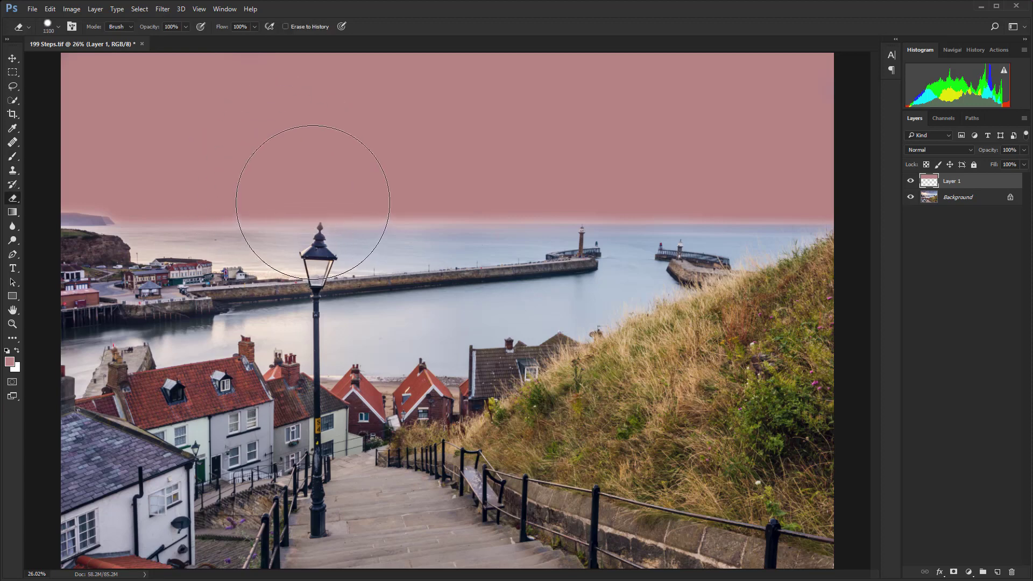
pyautogui.press('[')
pyautogui.press('[')
pyautogui.press('[')
pyautogui.press('[')
pyautogui.press('[')
pyautogui.press('[')
pyautogui.press('[')
pyautogui.press('[')
pyautogui.press('[')
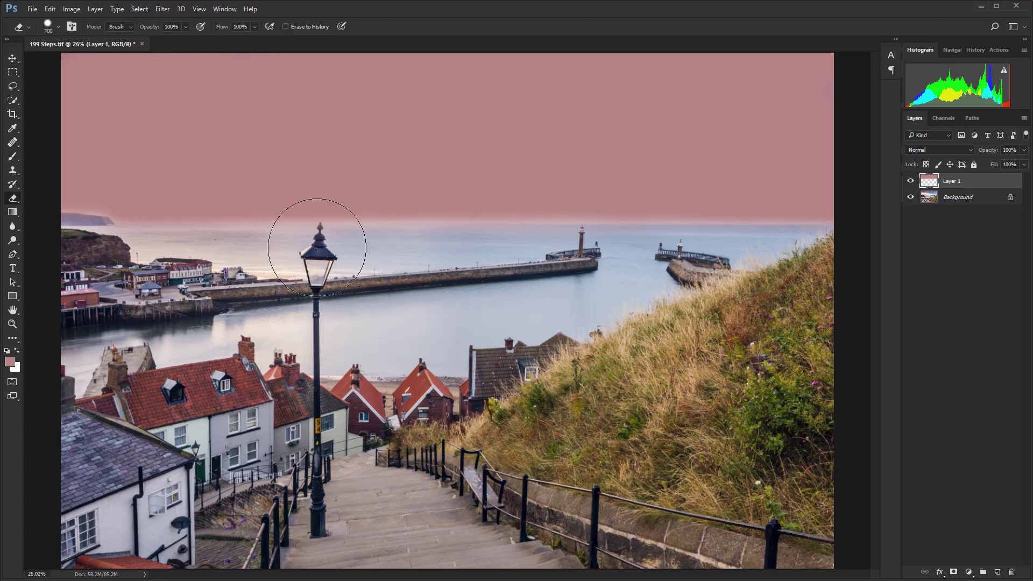
pyautogui.click(58, 28)
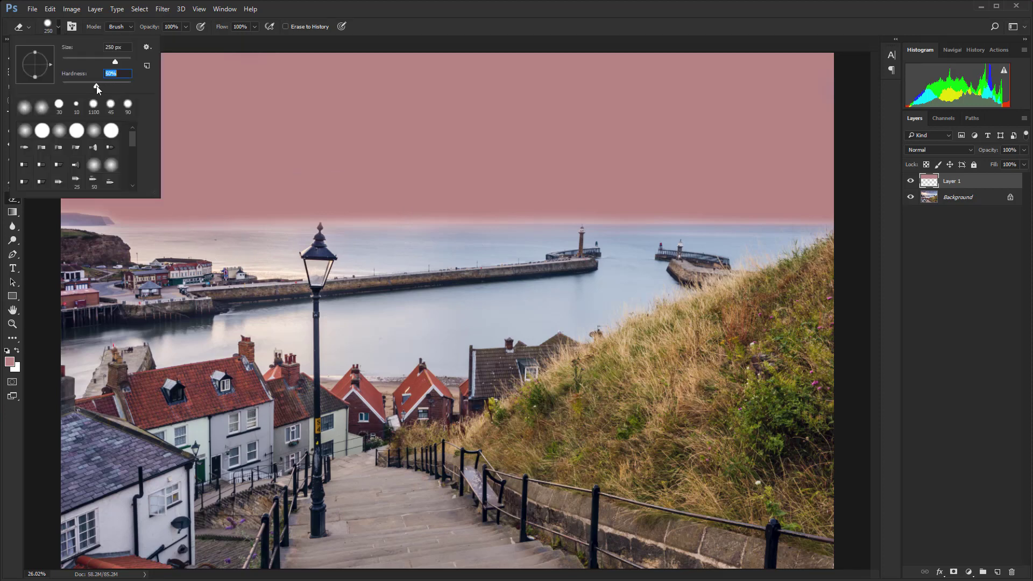
pyautogui.click(196, 40)
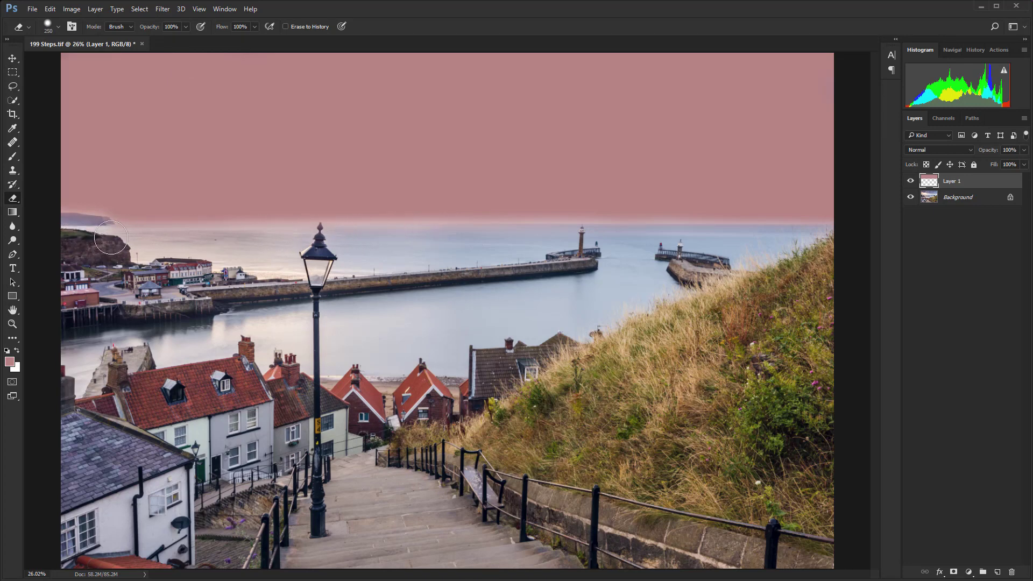
pyautogui.moveTo(111, 238)
pyautogui.mouseDown()
pyautogui.moveTo(516, 241)
pyautogui.moveTo(883, 276)
pyautogui.mouseUp()
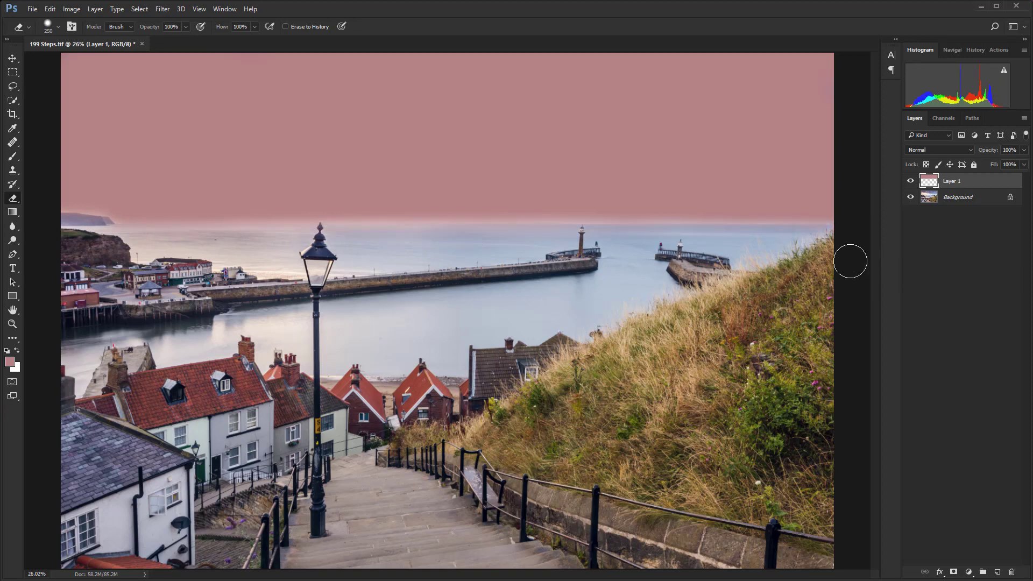
pyautogui.press('[')
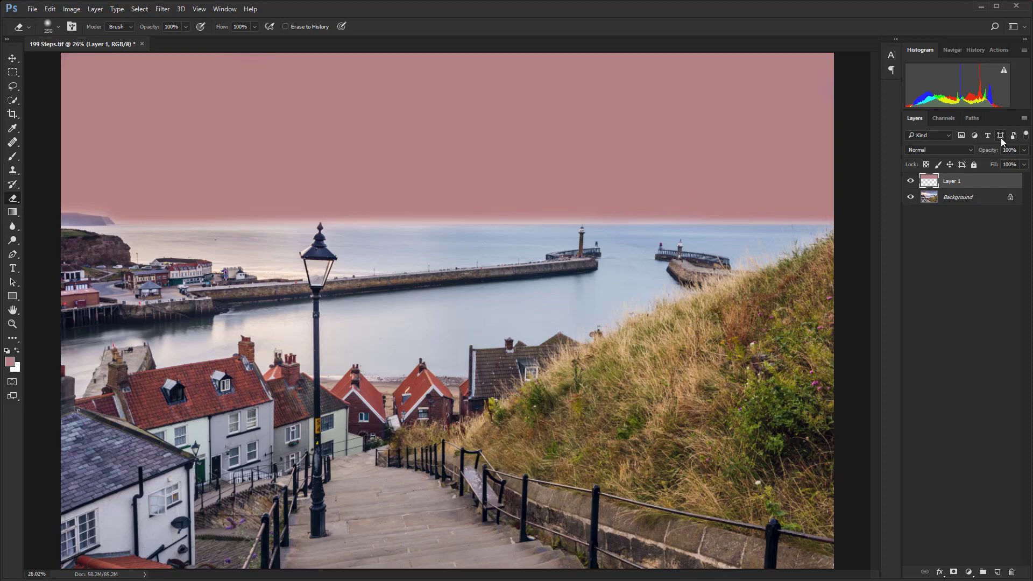
# Set the painted layer's blend mode to Overlay and compare the sky with the layer hidden and shown
pyautogui.click(970, 150)
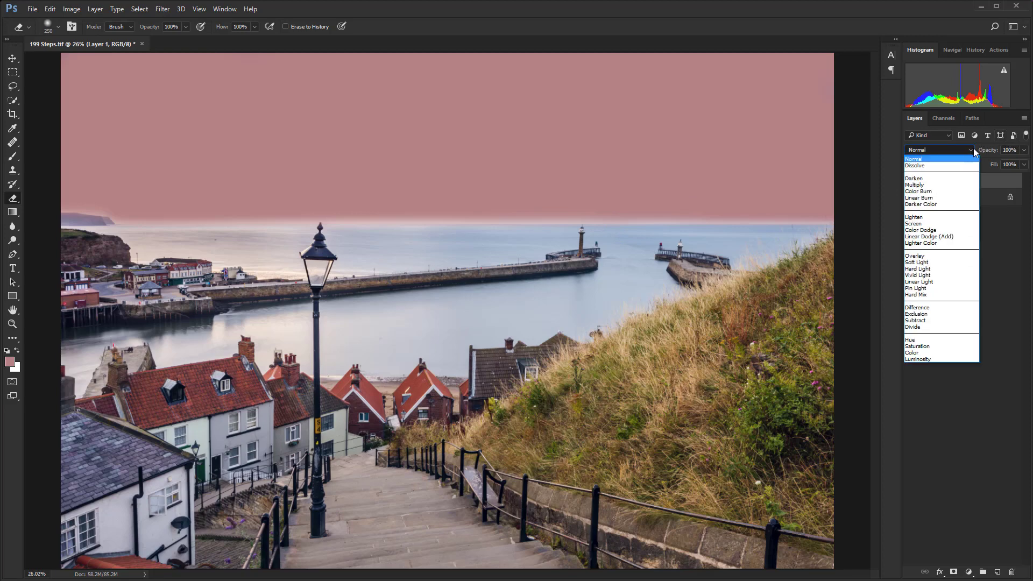
pyautogui.click(963, 256)
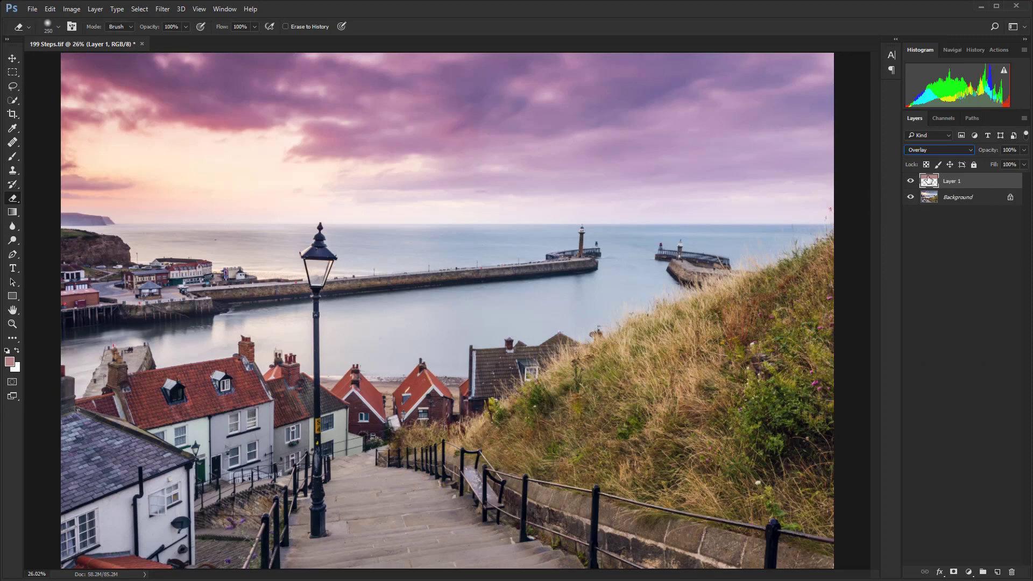
pyautogui.click(910, 183)
pyautogui.click(910, 183)
pyautogui.click(911, 184)
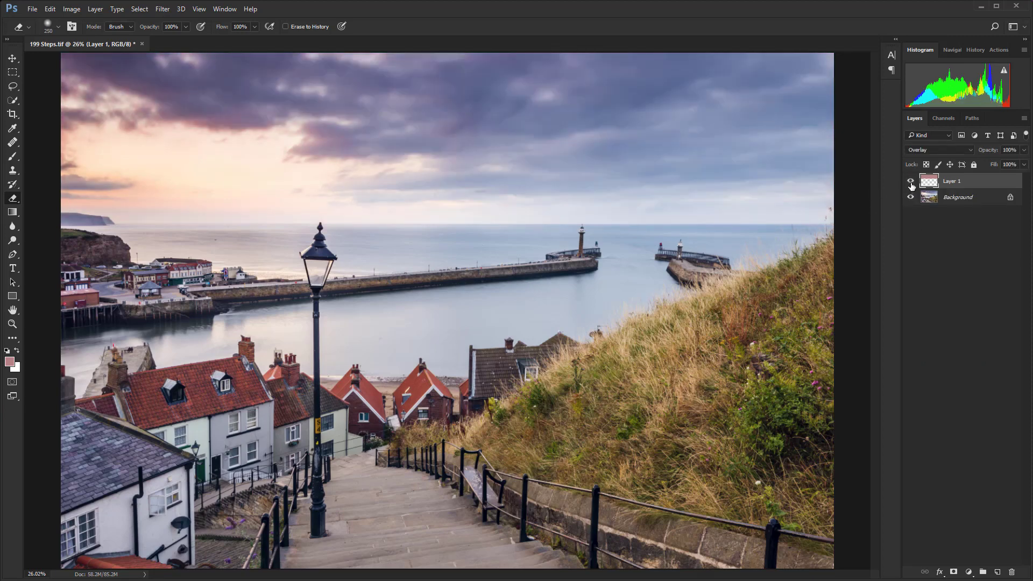
pyautogui.click(911, 184)
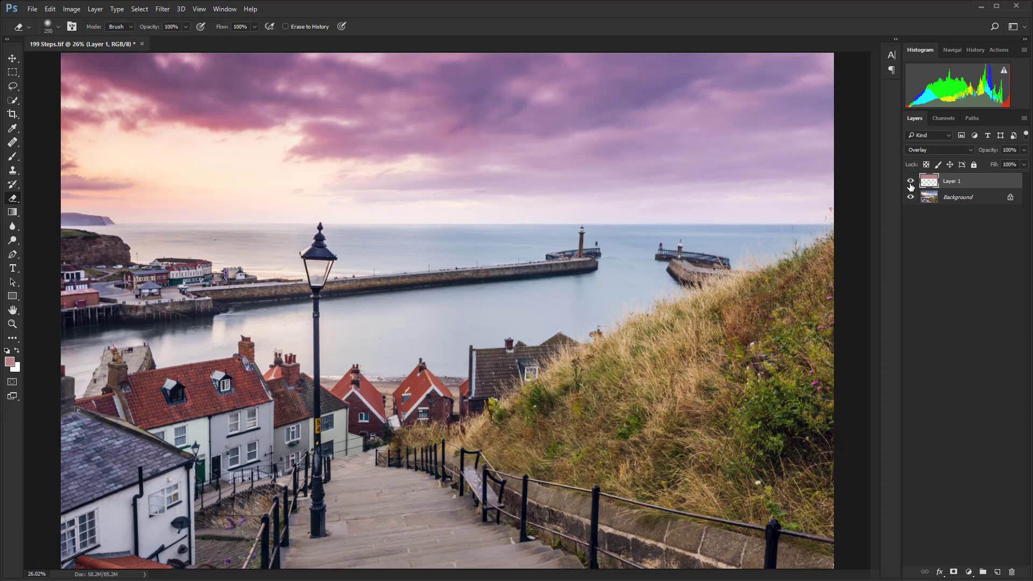
# Try the Soft Light blend mode on the painted layer and return it to Overlay
pyautogui.click(968, 150)
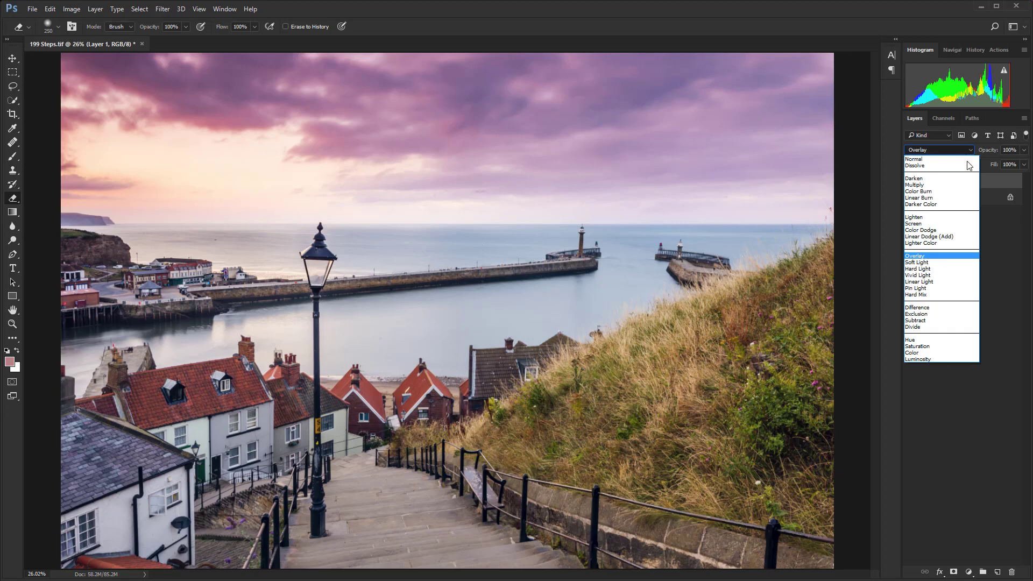
pyautogui.click(954, 262)
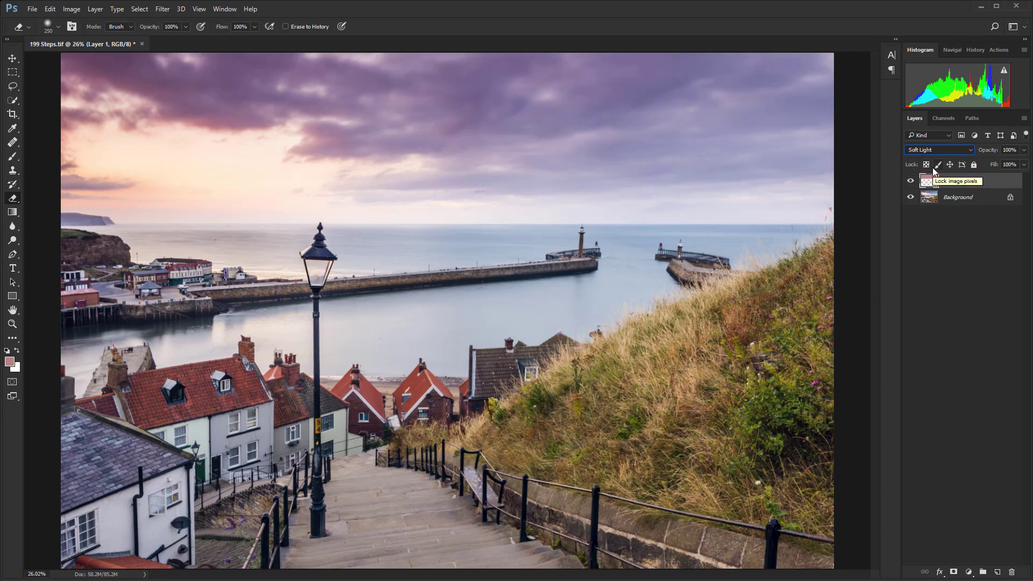
pyautogui.click(967, 150)
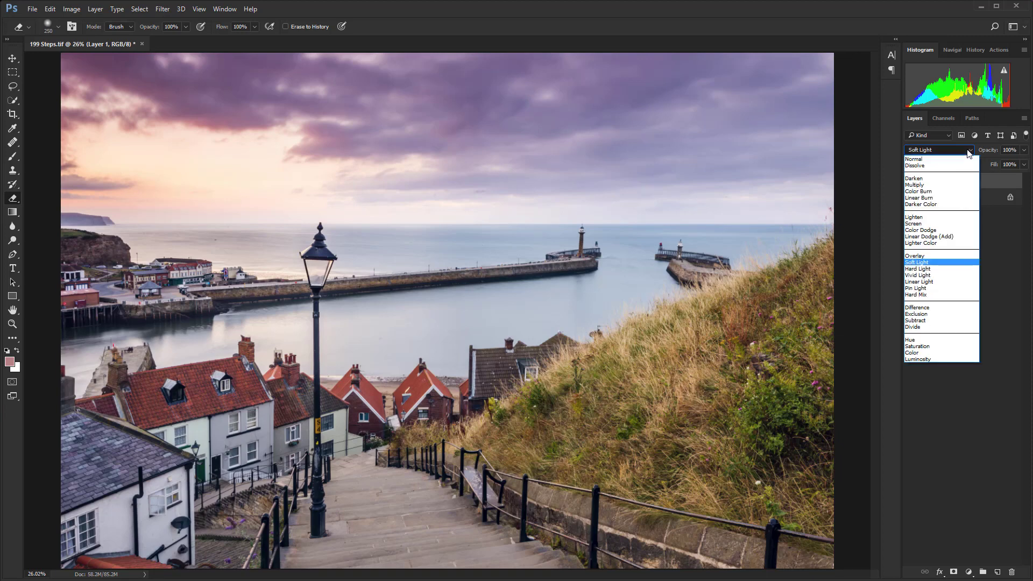
pyautogui.click(959, 253)
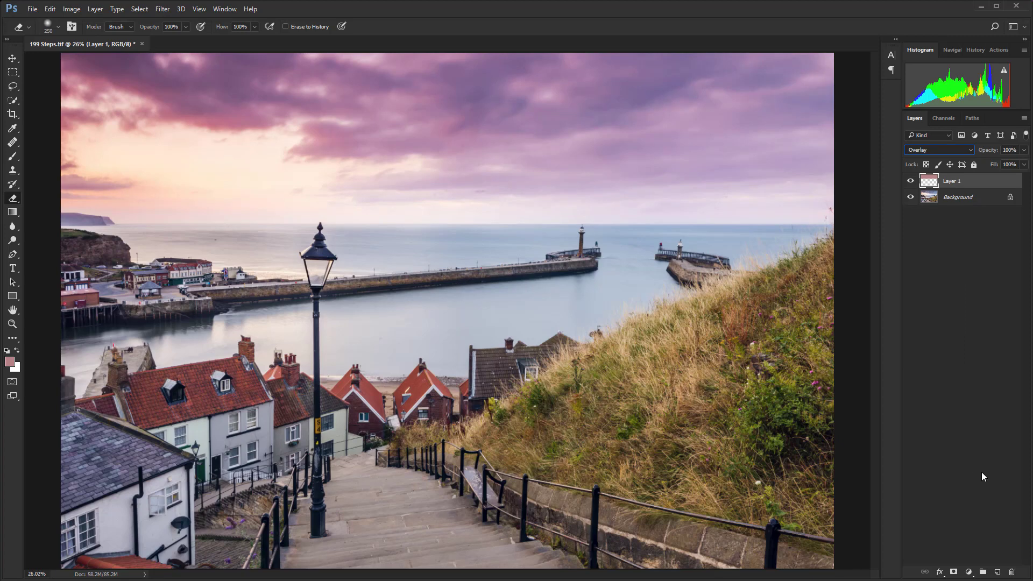
# Add a mask to Layer 1, fill it using Apply Image with merged RGB at Multiply 100%, and compare the layer's effect
pyautogui.click(956, 572)
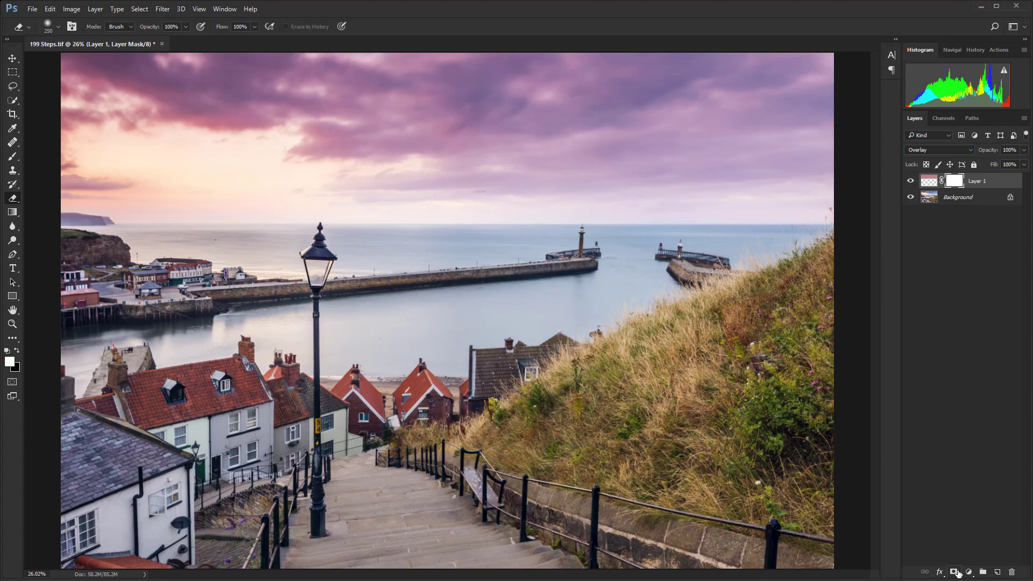
pyautogui.click(72, 9)
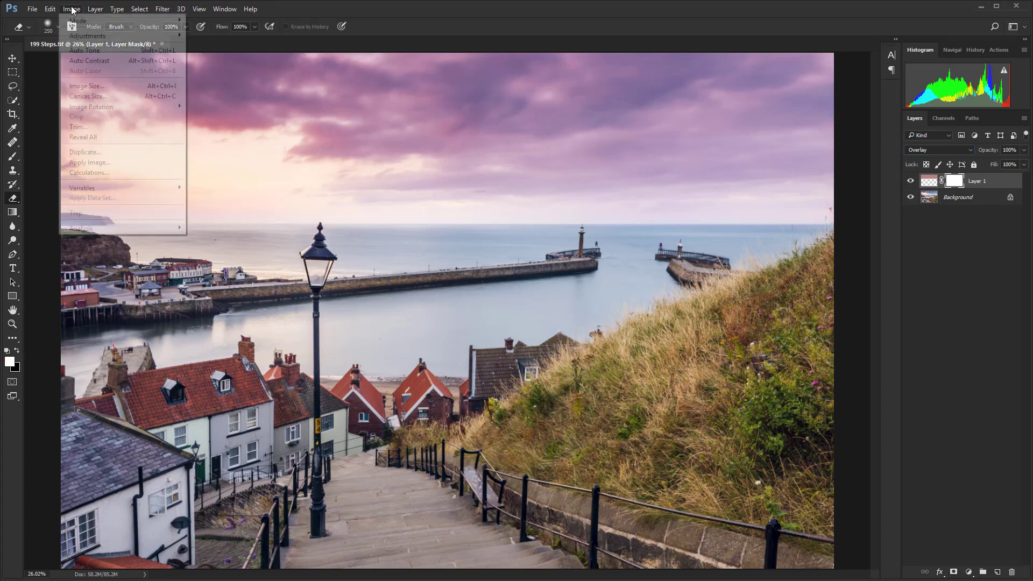
pyautogui.click(110, 162)
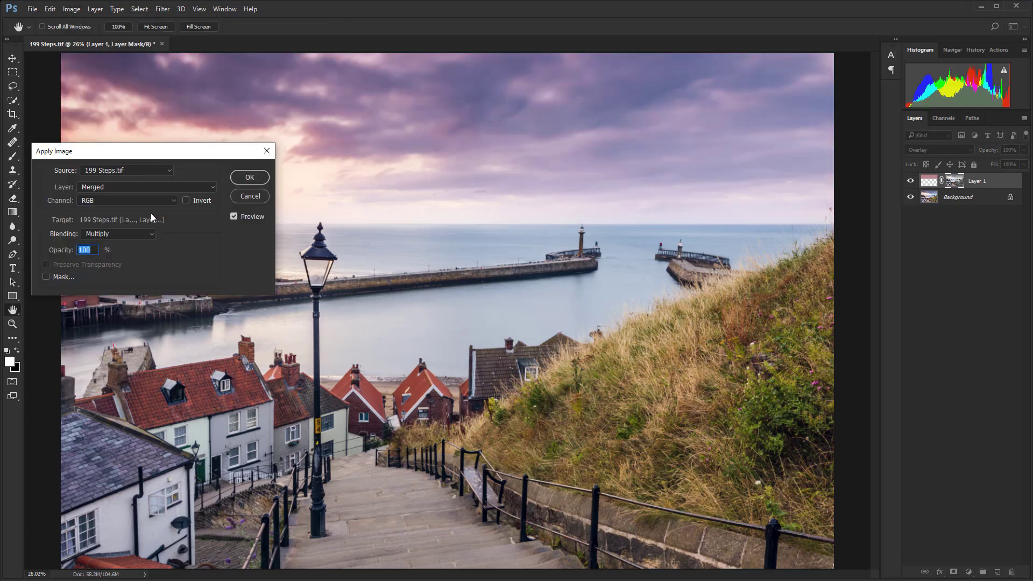
pyautogui.click(249, 178)
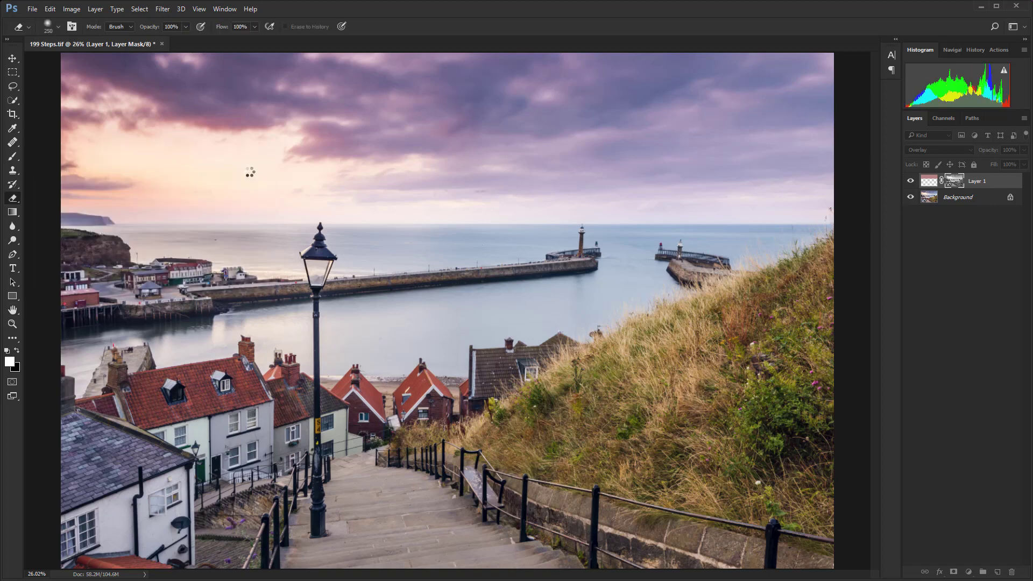
pyautogui.press('e')
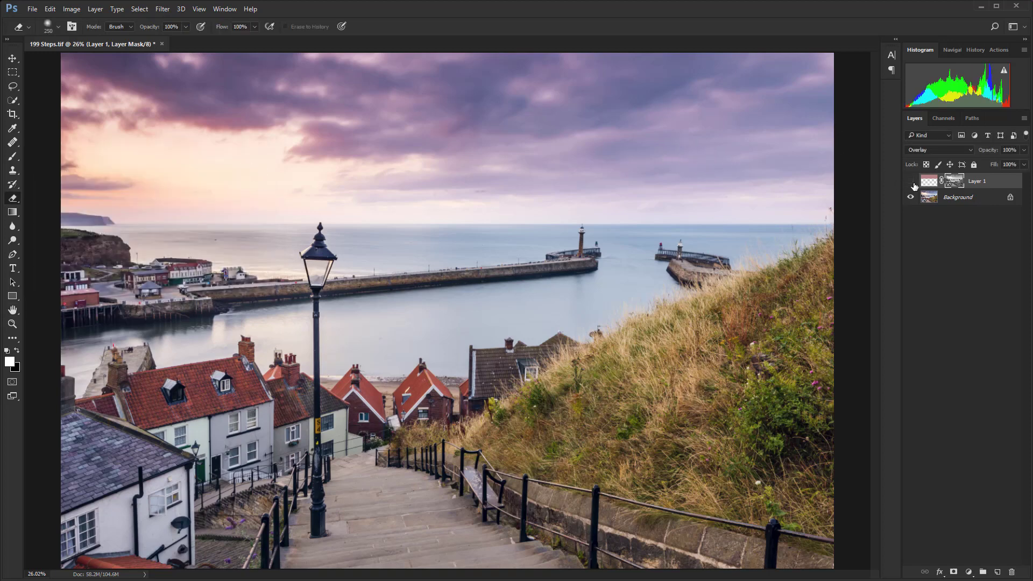
pyautogui.click(910, 181)
pyautogui.click(911, 181)
# Run Apply Image on the mask again with merged RGB, Multiply, 100% opacity, and compare the sky with Layer 1 off and on
pyautogui.click(72, 9)
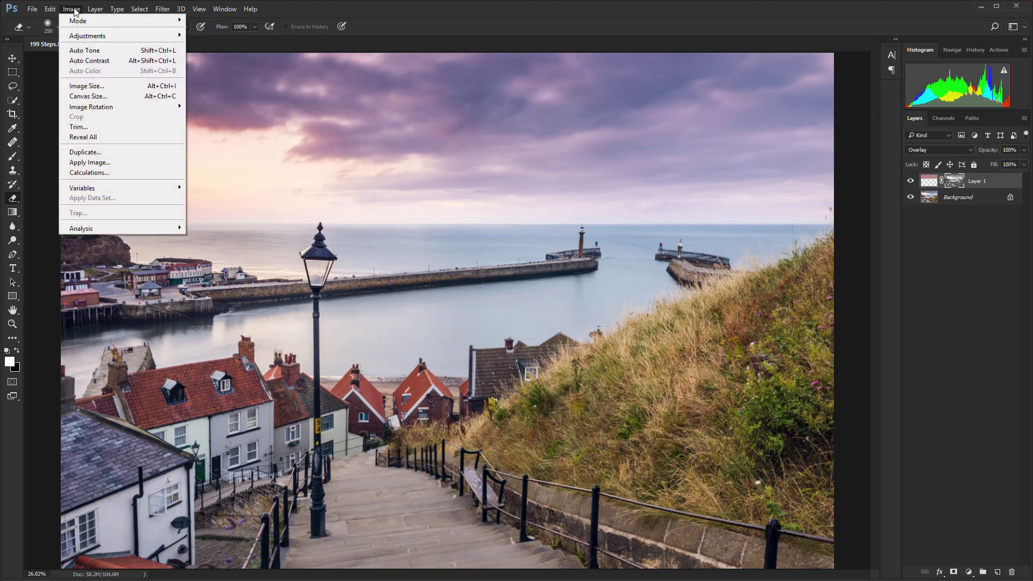
pyautogui.click(90, 162)
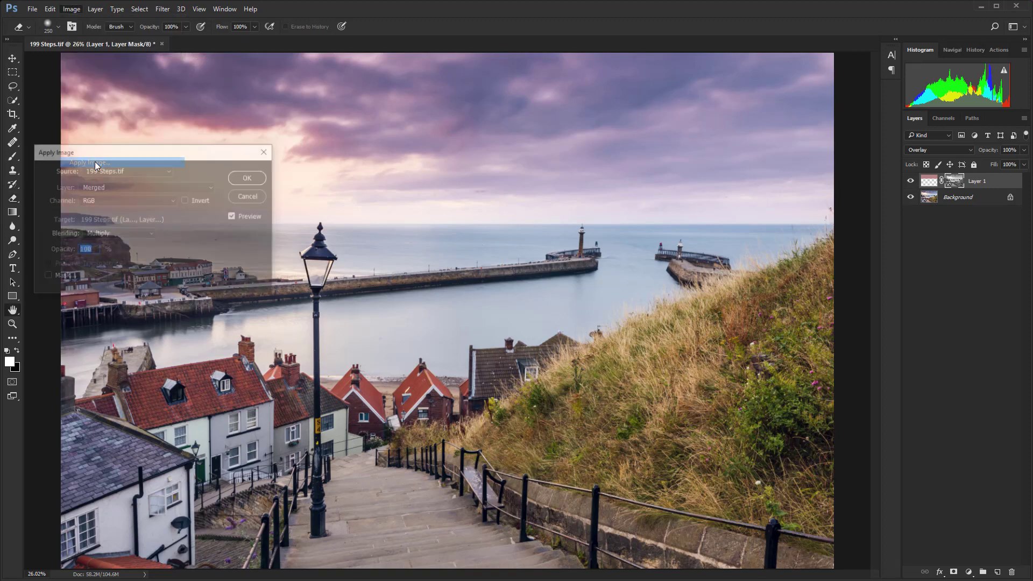
pyautogui.click(249, 179)
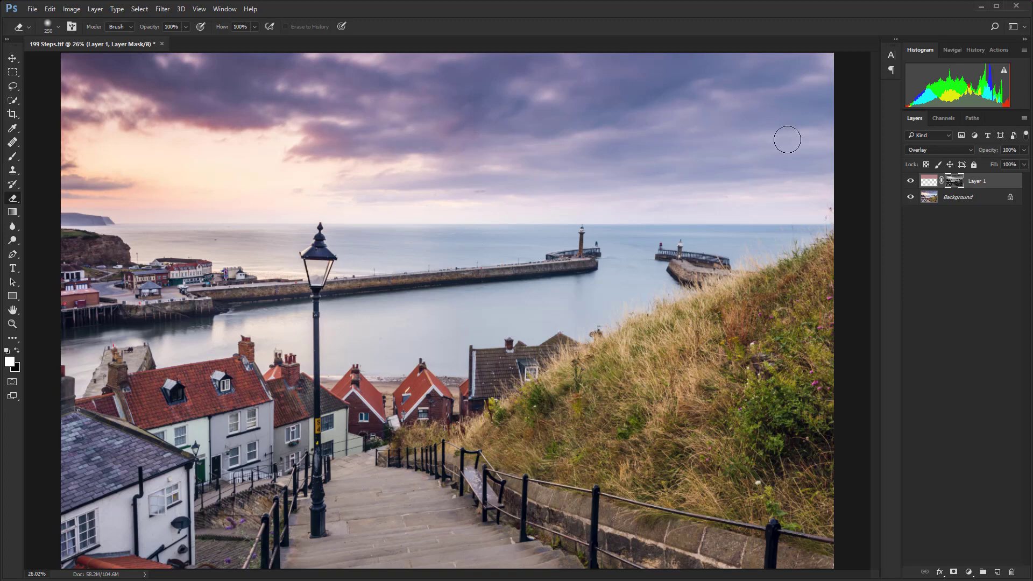
pyautogui.click(912, 181)
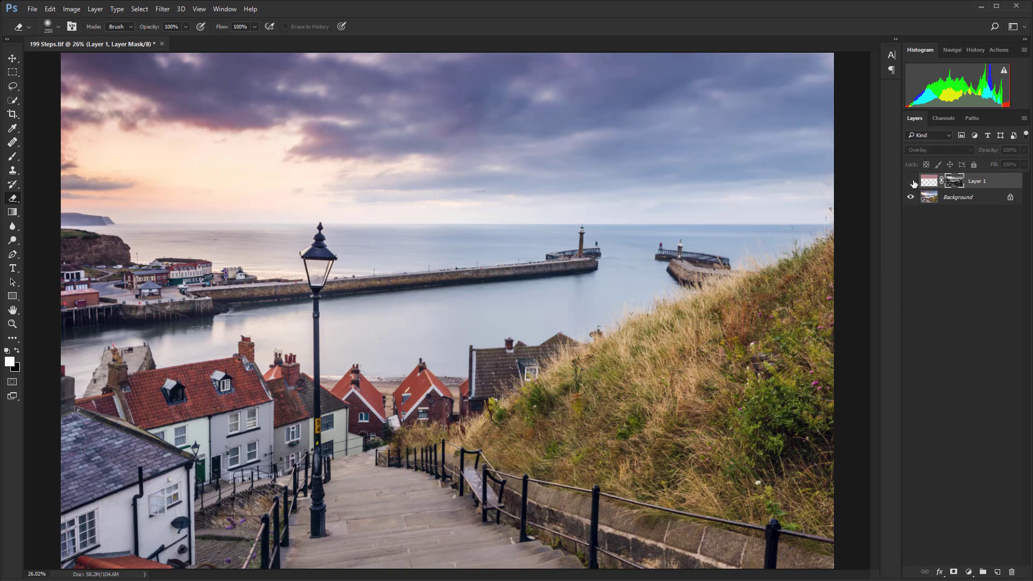
pyautogui.click(912, 181)
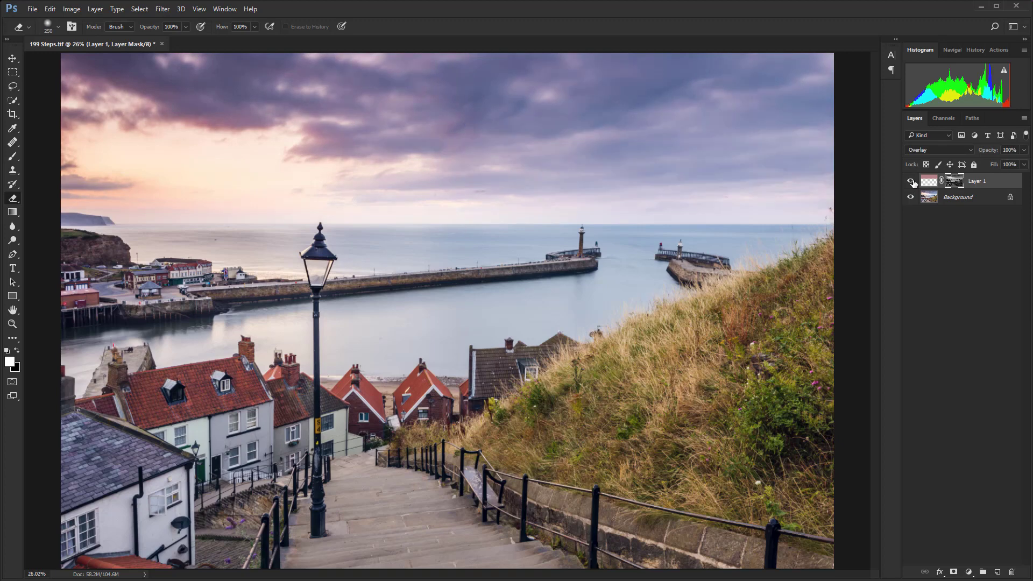